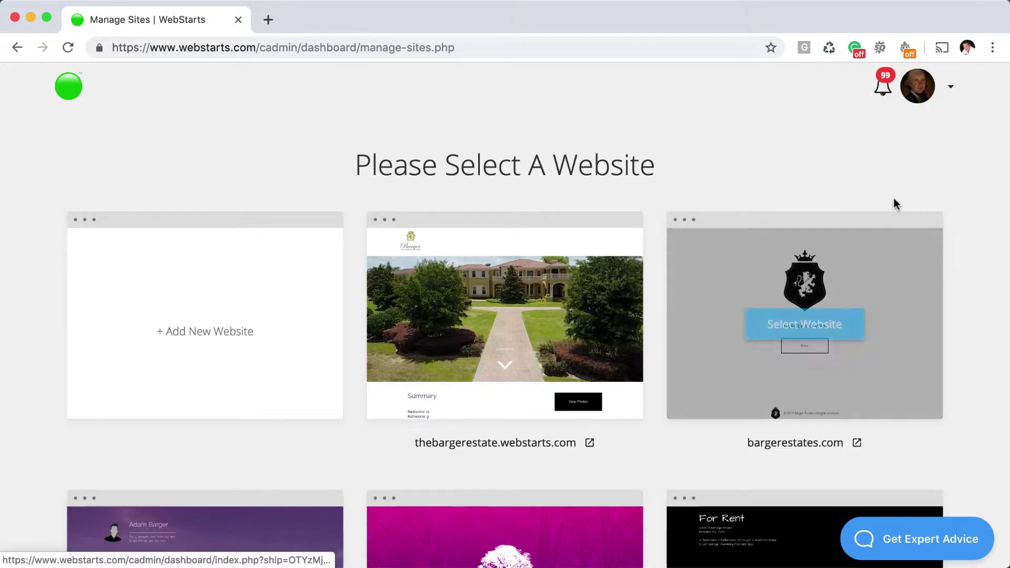
Step: Open Designer Platform sign-up, view the setup form's email and phone fields, then close it
click(954, 94)
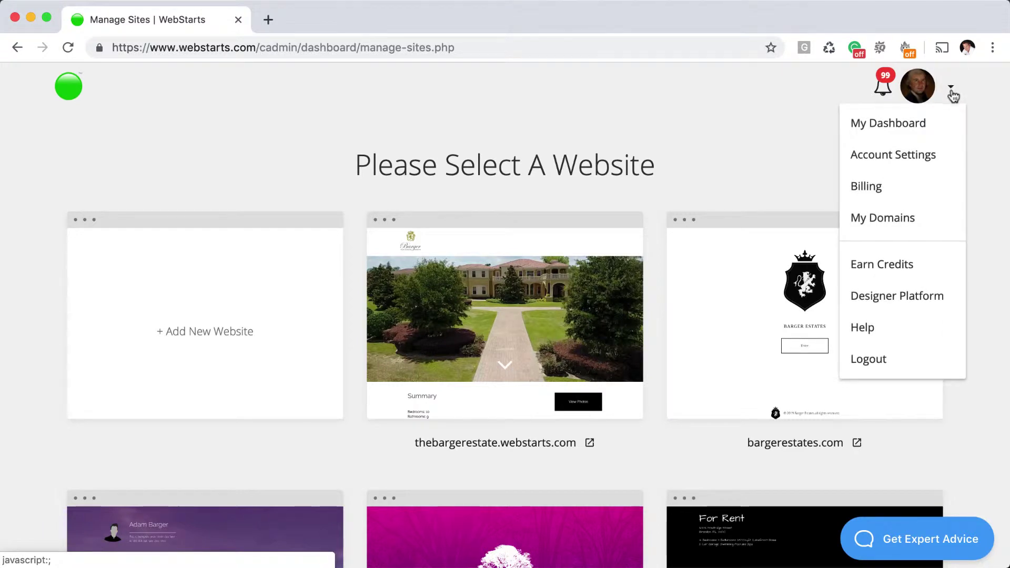
click(916, 299)
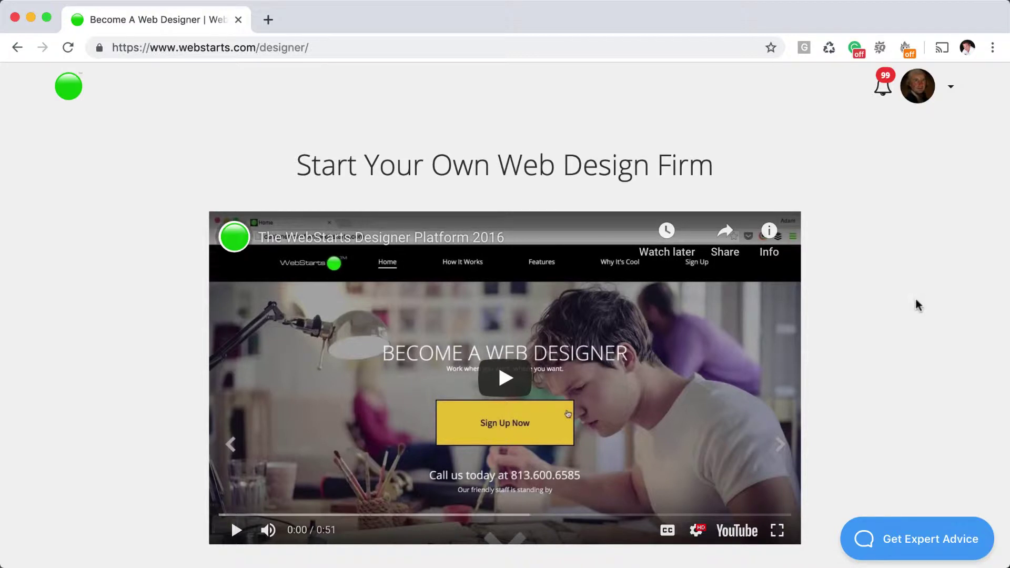
scroll(903, 292, down, 5)
scroll(904, 292, down, 5)
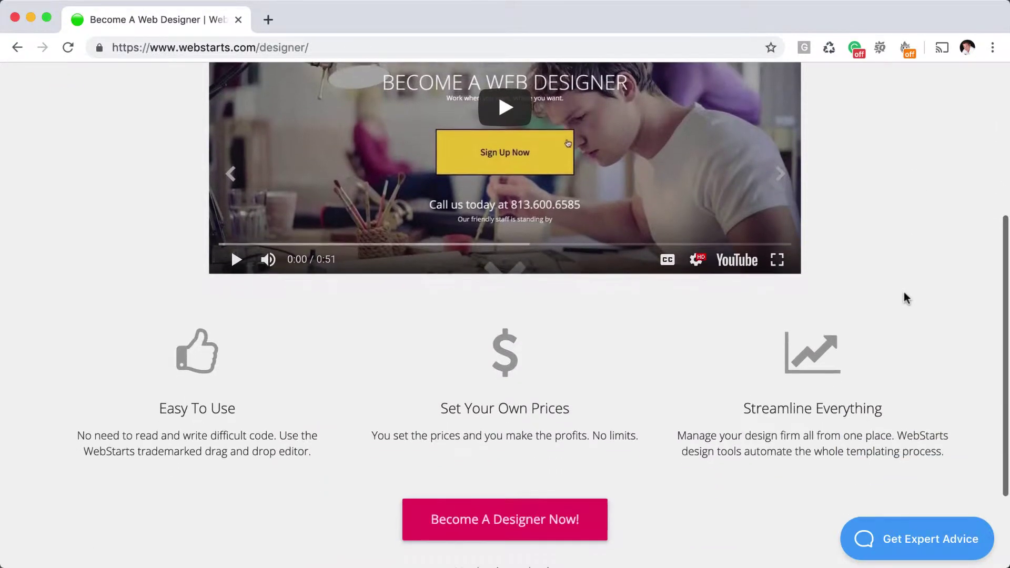
scroll(904, 292, down, 3)
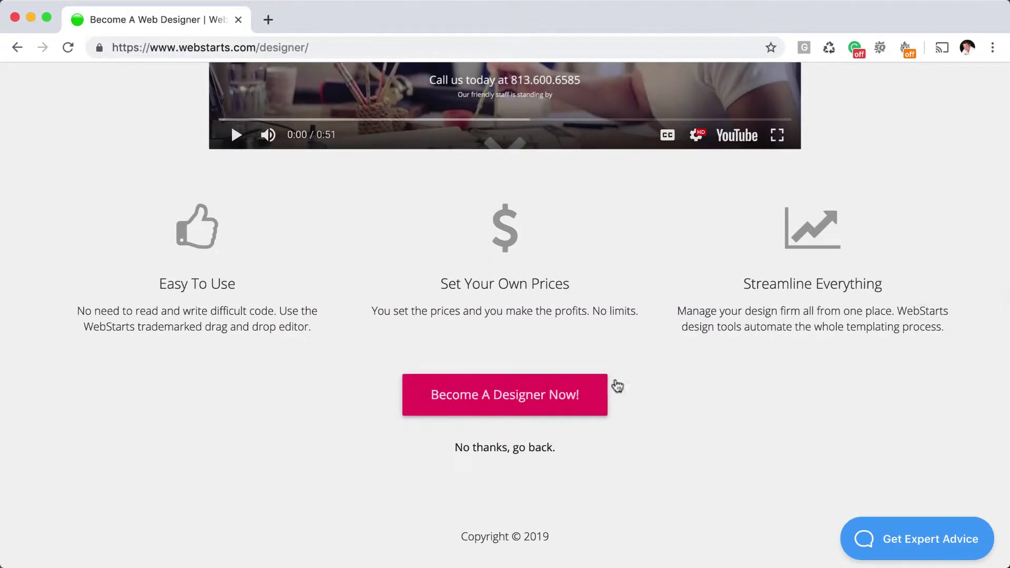
click(554, 405)
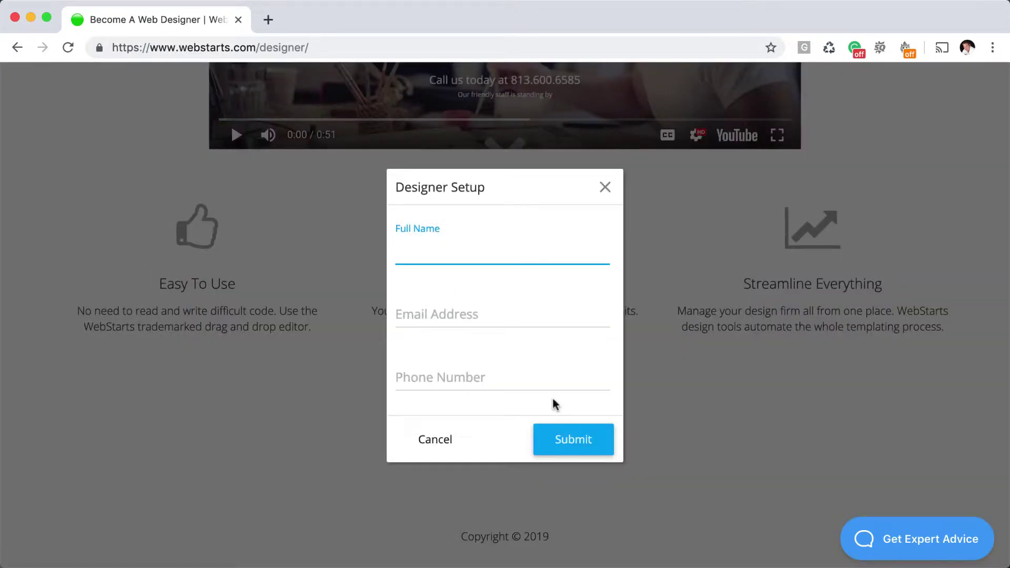
click(528, 320)
click(517, 377)
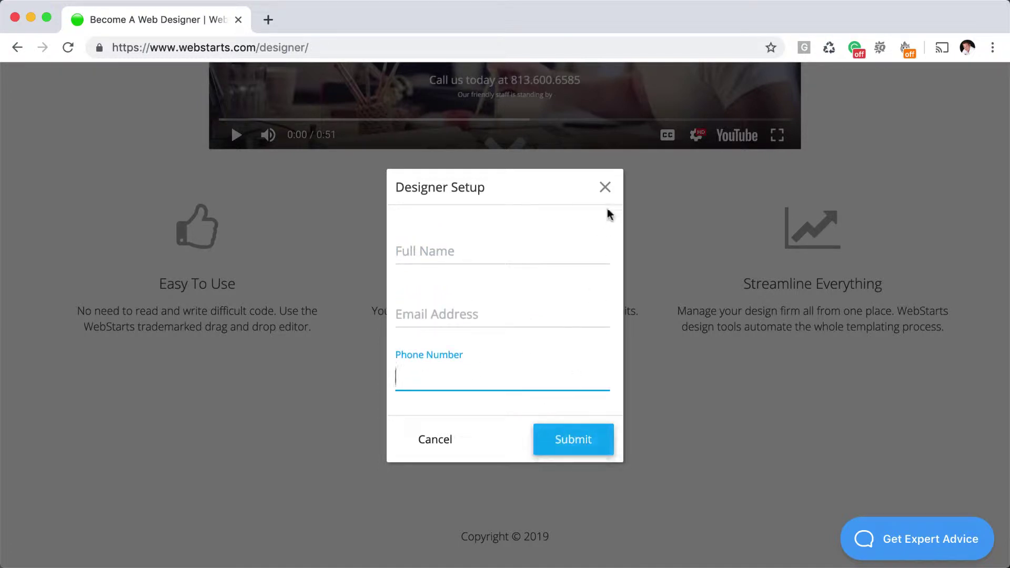
click(606, 187)
scroll(656, 213, up, 5)
scroll(656, 214, up, 3)
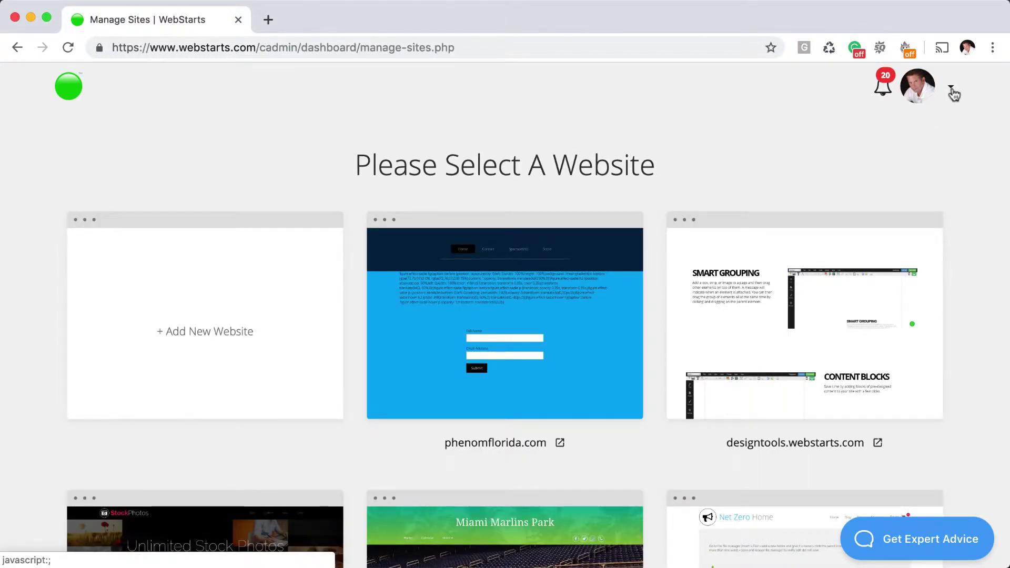
Step: Open Add New Client and visit the first name, last name, email and website title fields
click(953, 93)
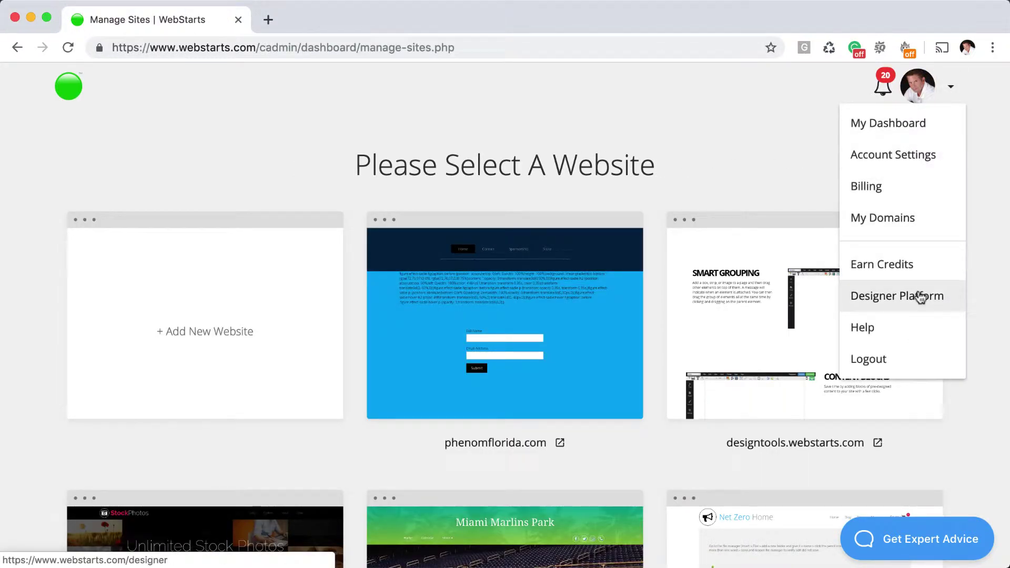
click(896, 296)
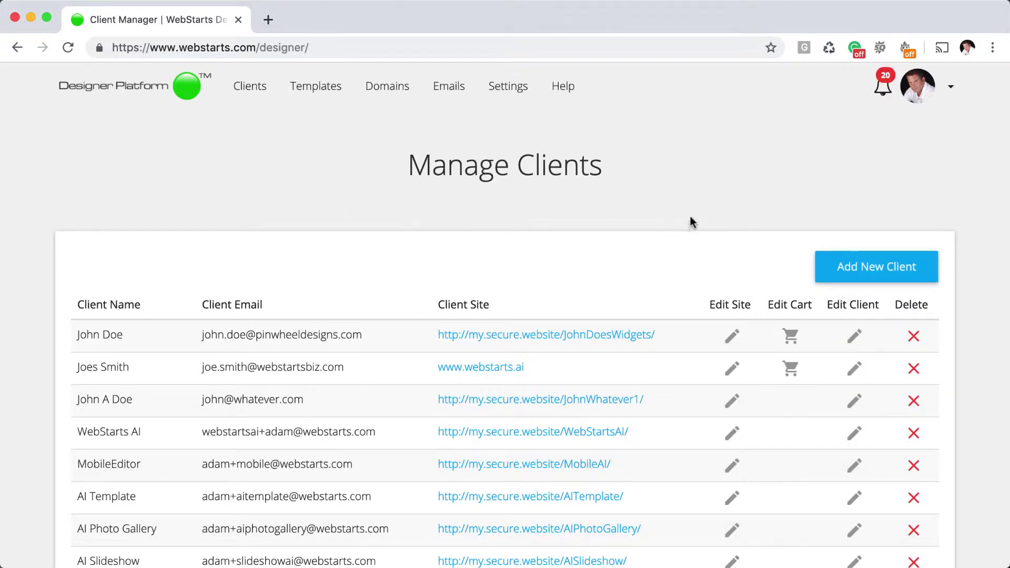
click(867, 272)
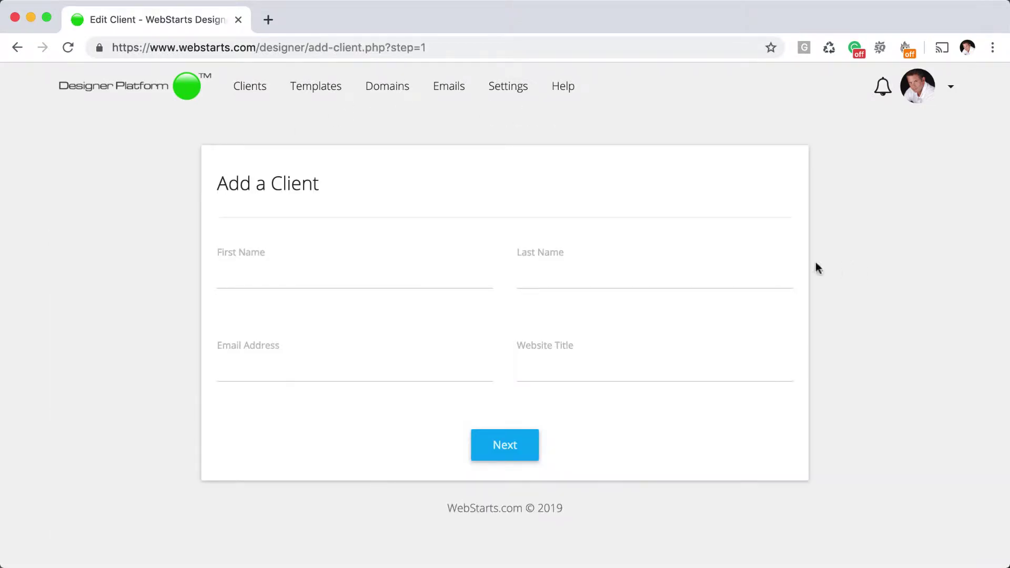
click(316, 278)
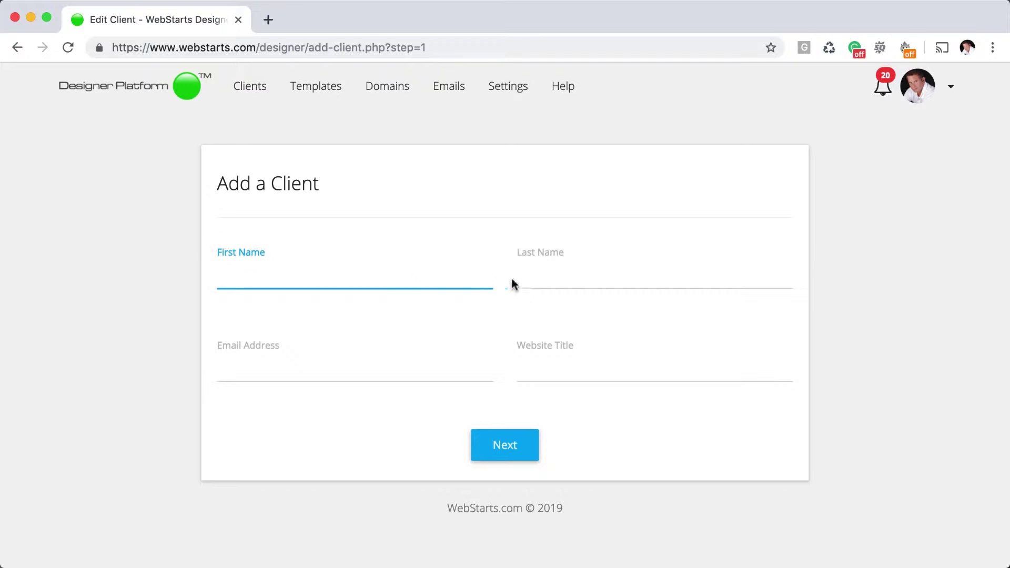
click(552, 280)
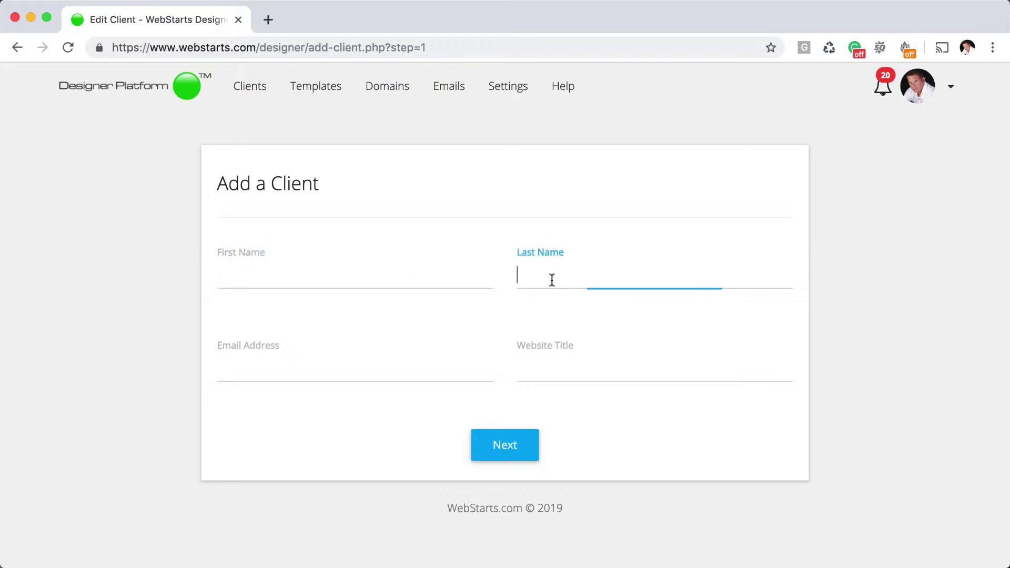
click(337, 373)
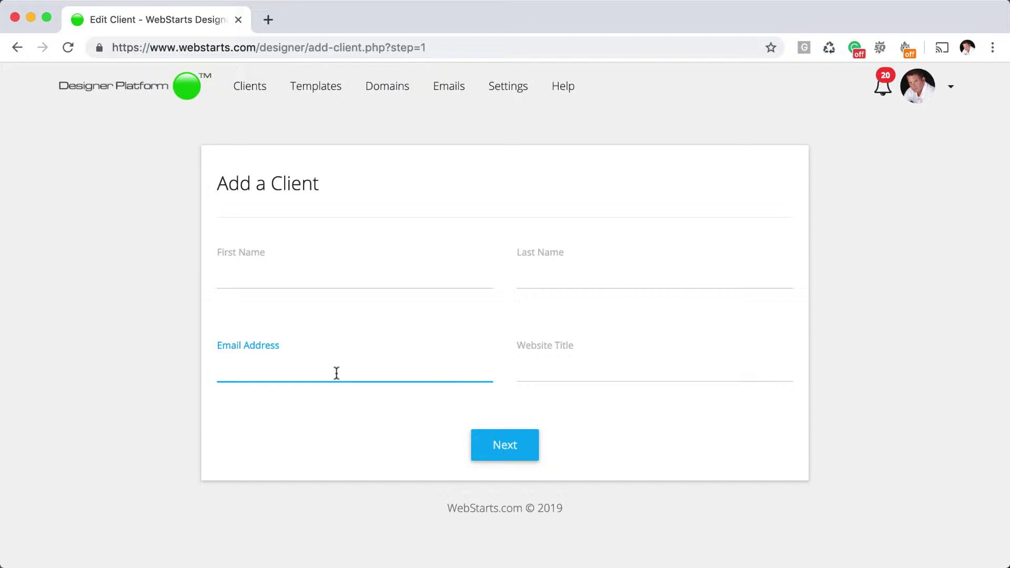
click(545, 377)
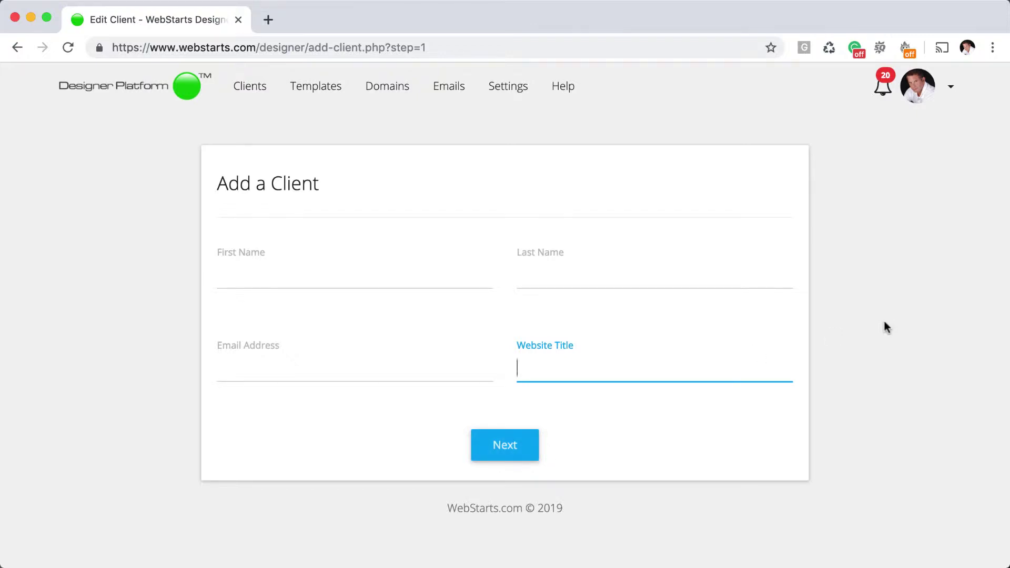
Step: In the Clients list, preview the ClientDemo site in a new tab, then close that tab
click(262, 99)
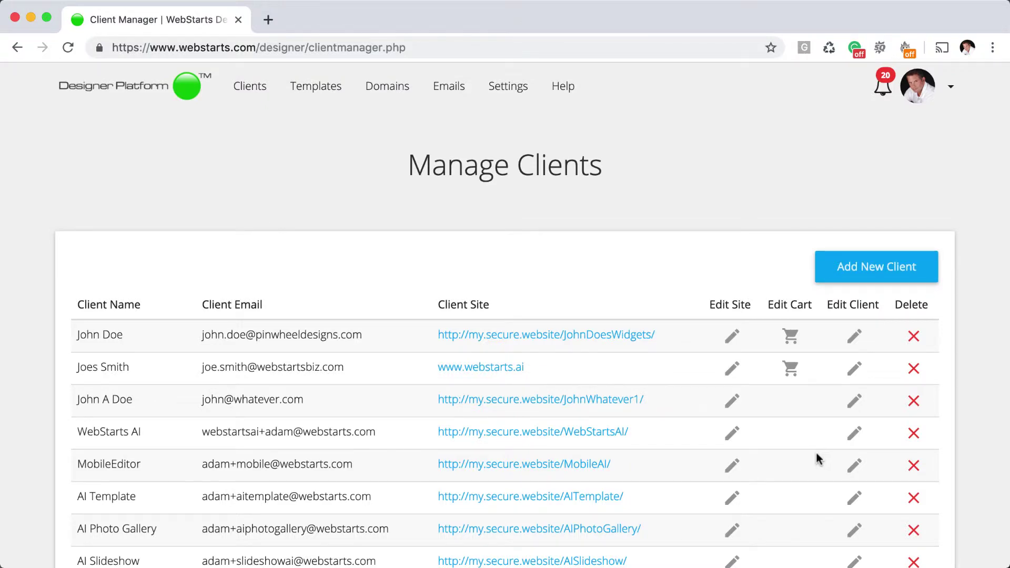
scroll(801, 450, down, 5)
scroll(710, 442, down, 5)
scroll(710, 442, down, 5)
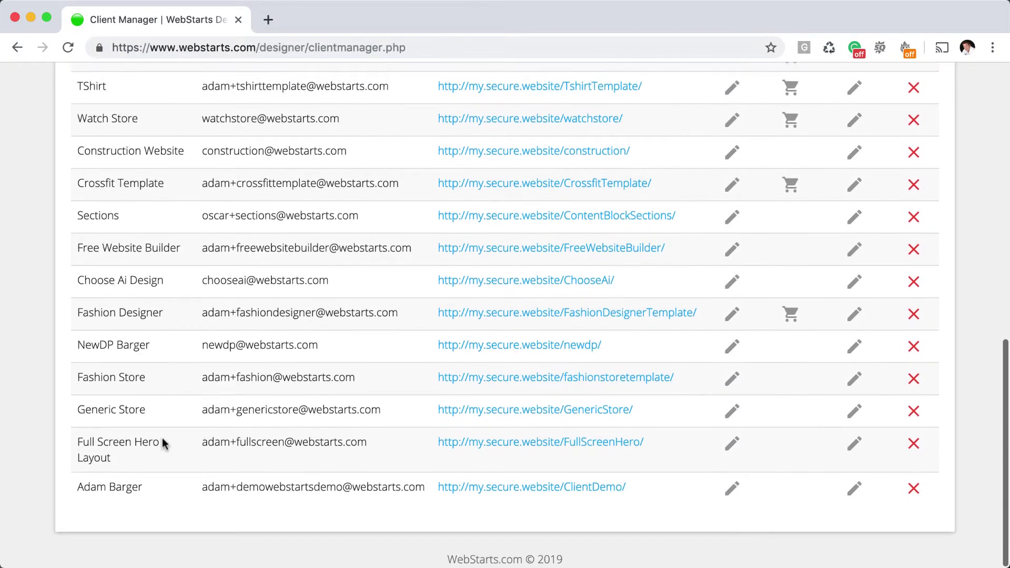
drag(77, 487, 898, 503)
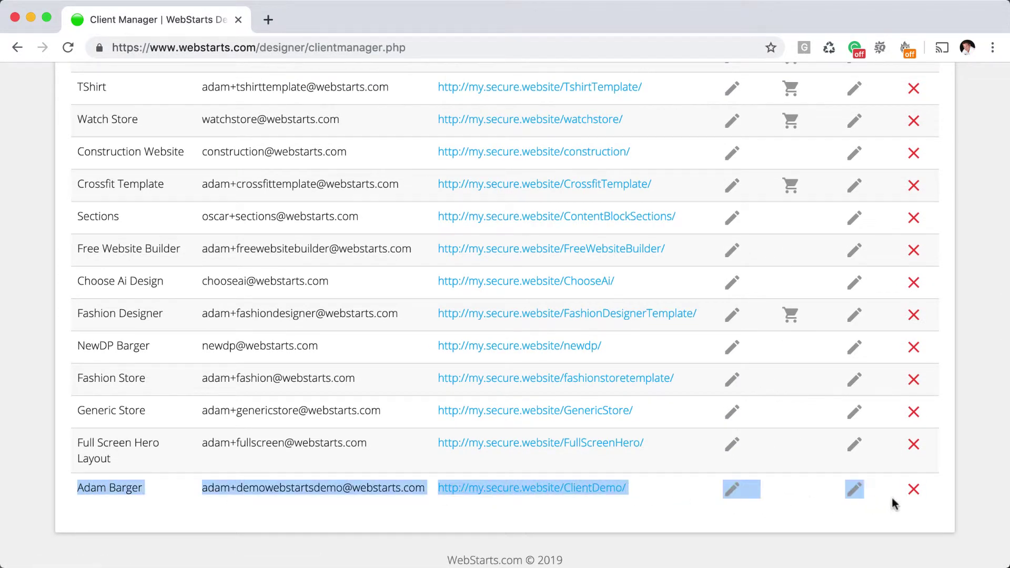
click(598, 514)
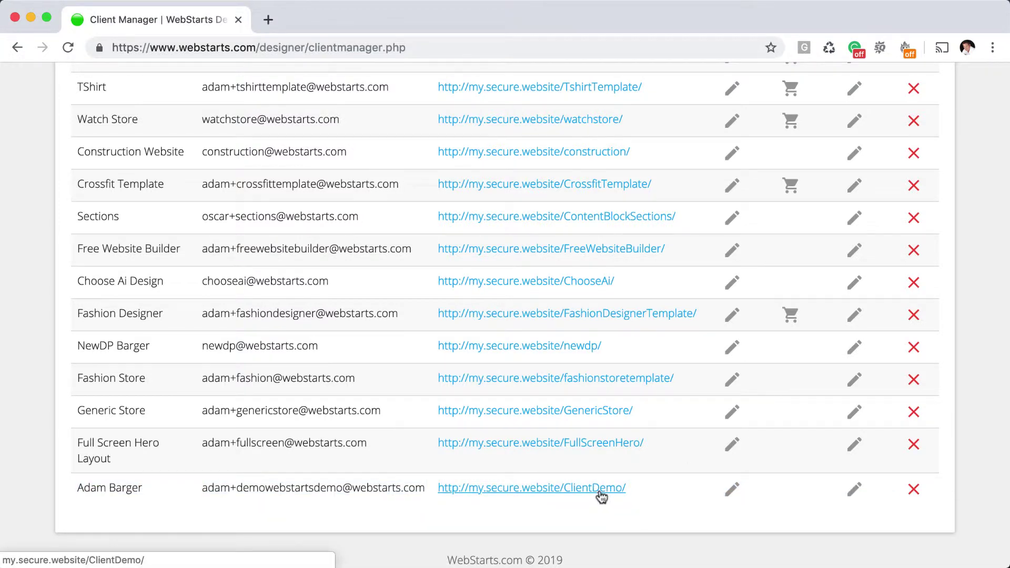
click(602, 496)
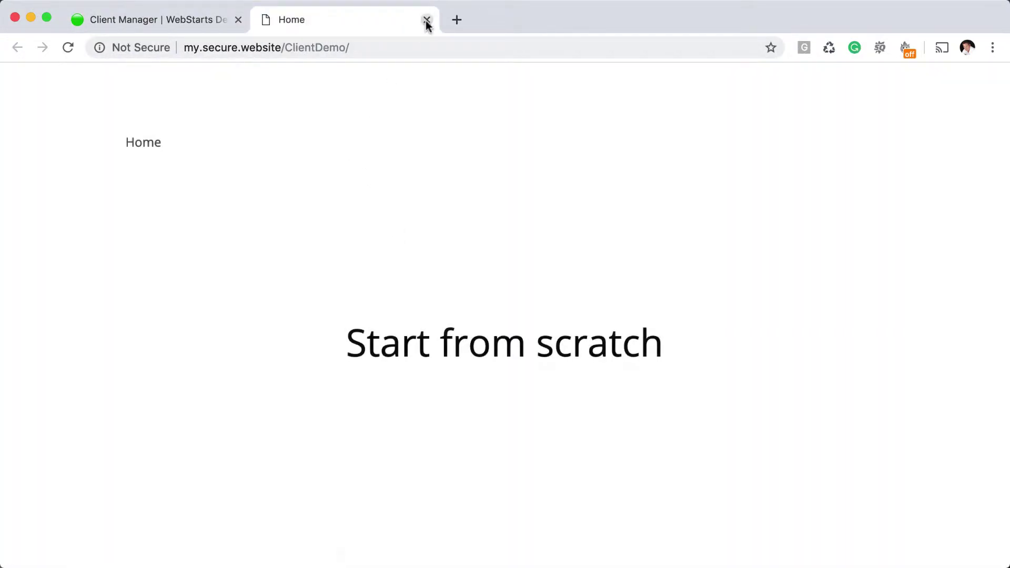
click(424, 19)
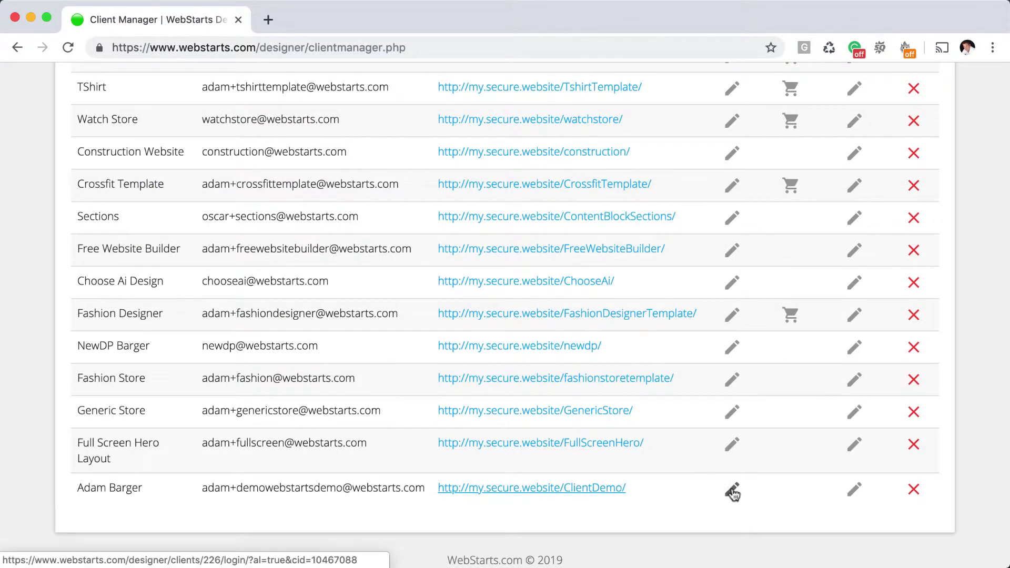
Step: Edit the ClientDemo site in the editor, then return to its dashboard
click(732, 492)
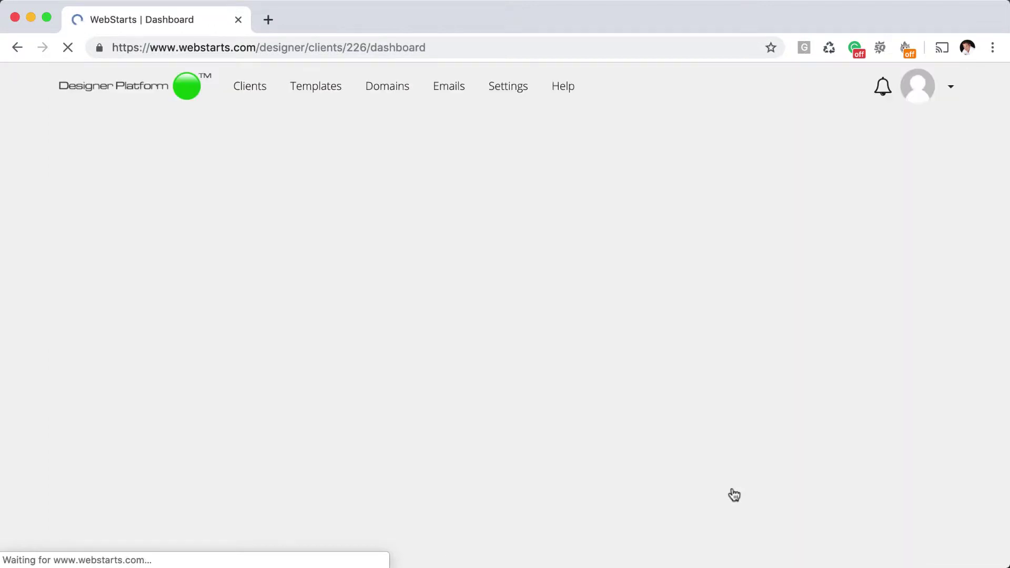
scroll(733, 495, down, 5)
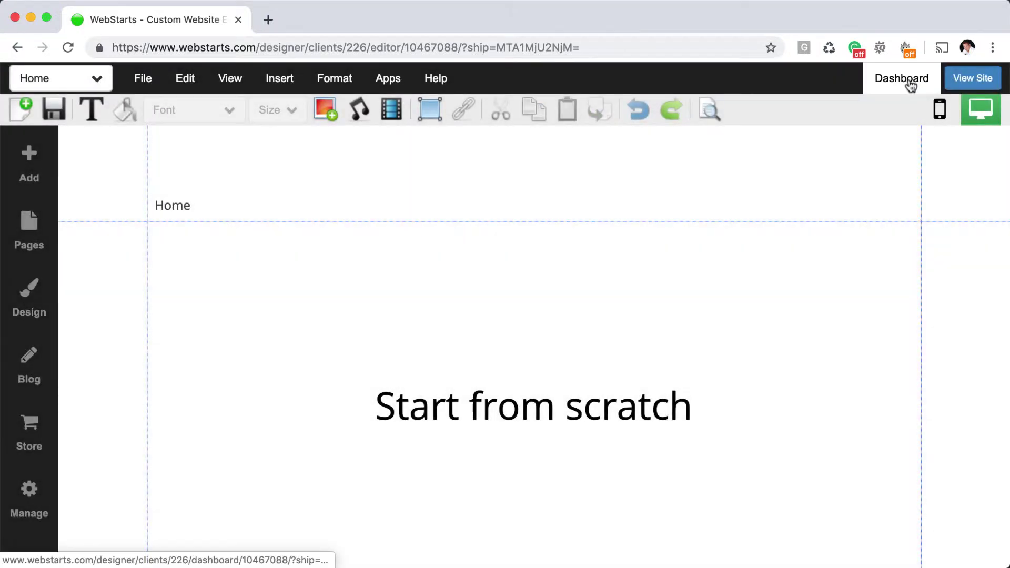
click(904, 79)
scroll(597, 319, down, 4)
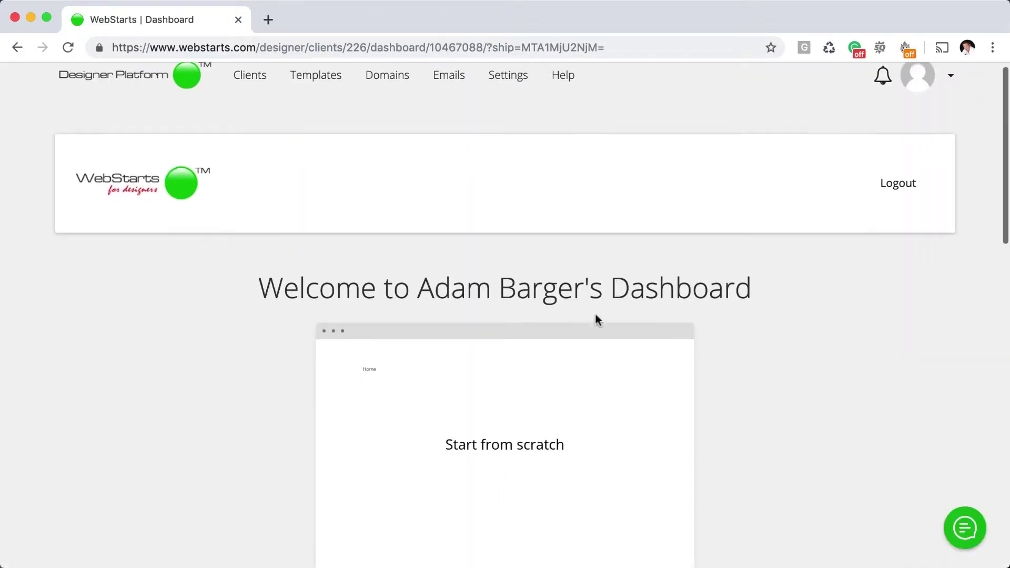
scroll(596, 319, up, 4)
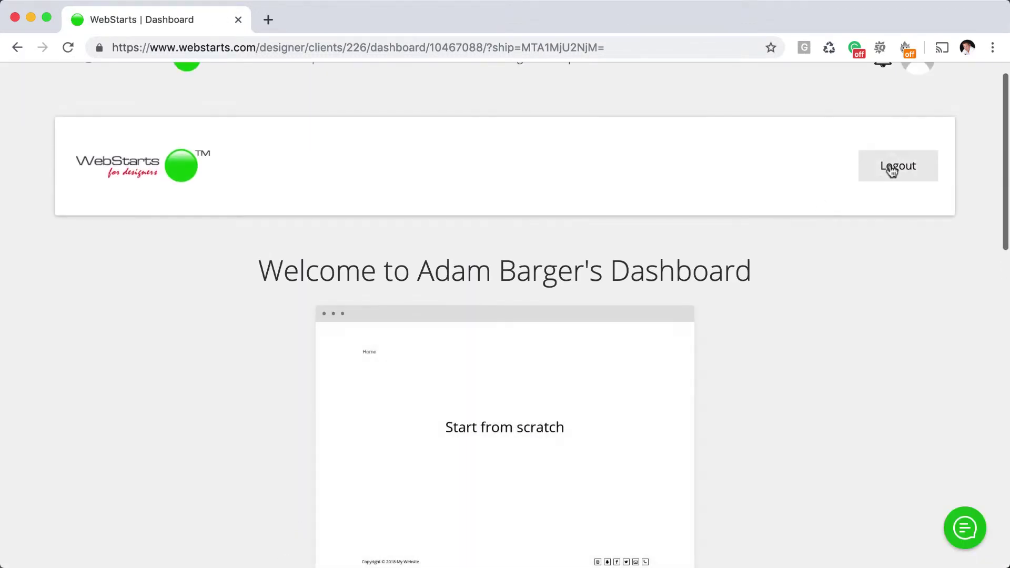
Step: Reopen the last client's dashboard and review tiles like Store, Blog and Analytics
click(897, 166)
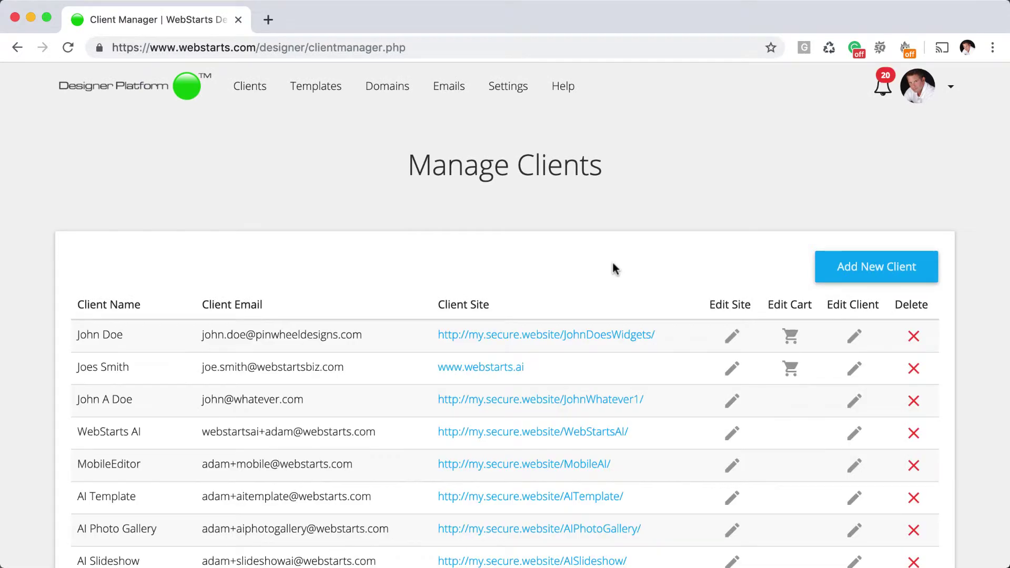
scroll(614, 269, down, 5)
scroll(614, 269, down, 5)
scroll(734, 473, down, 5)
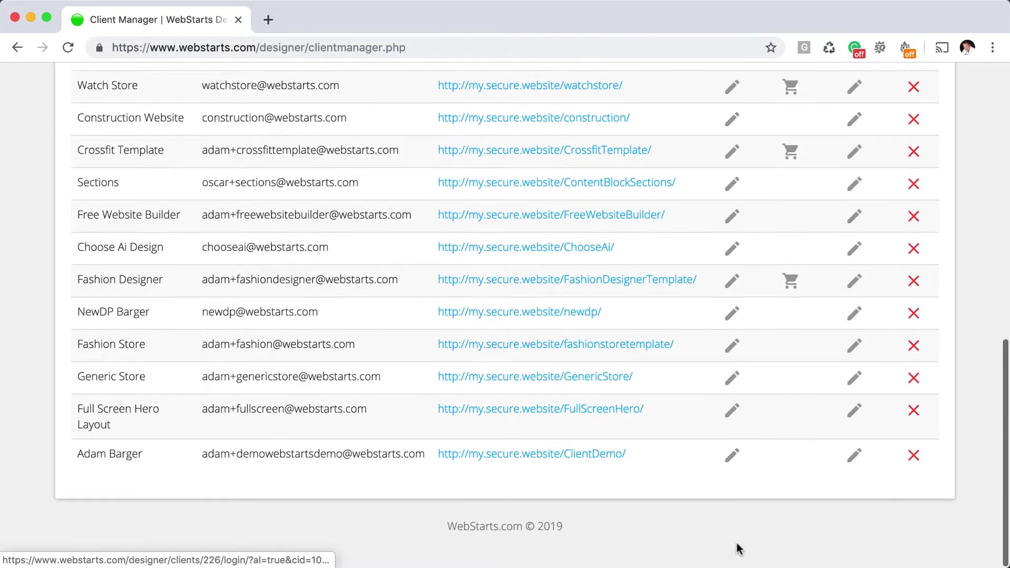
click(734, 494)
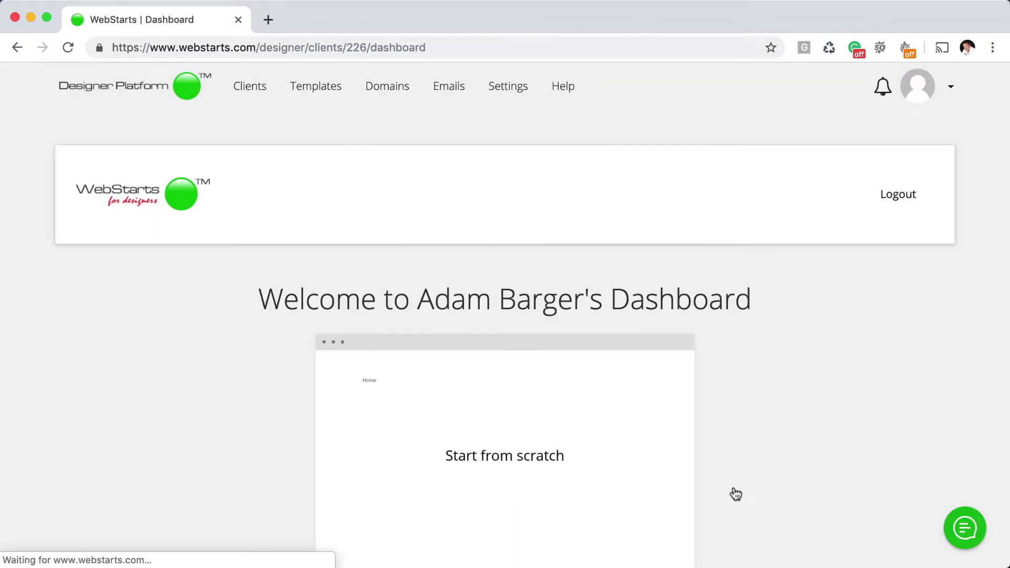
scroll(557, 463, down, 5)
scroll(557, 463, down, 2)
scroll(558, 470, down, 5)
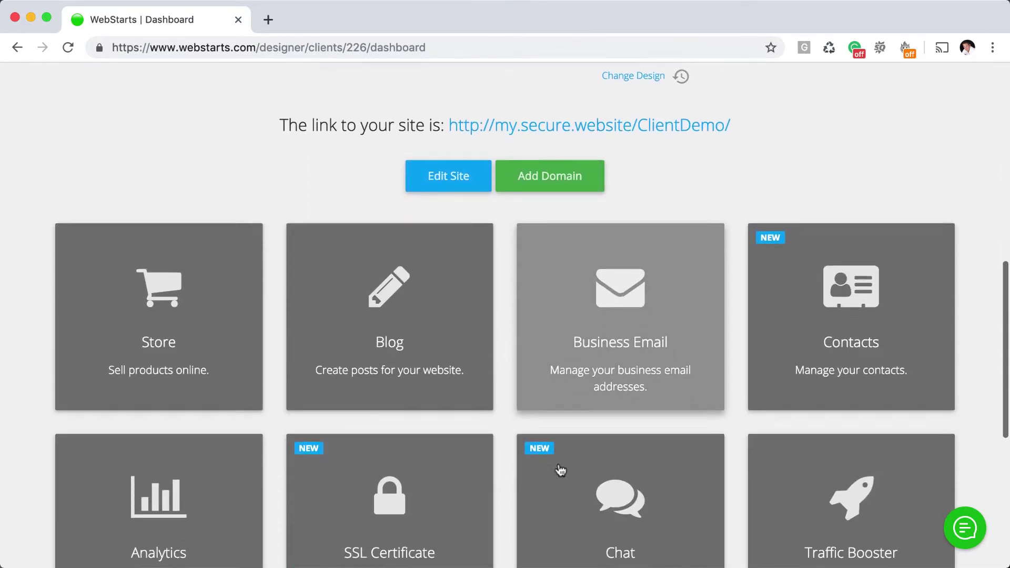
scroll(799, 419, down, 1)
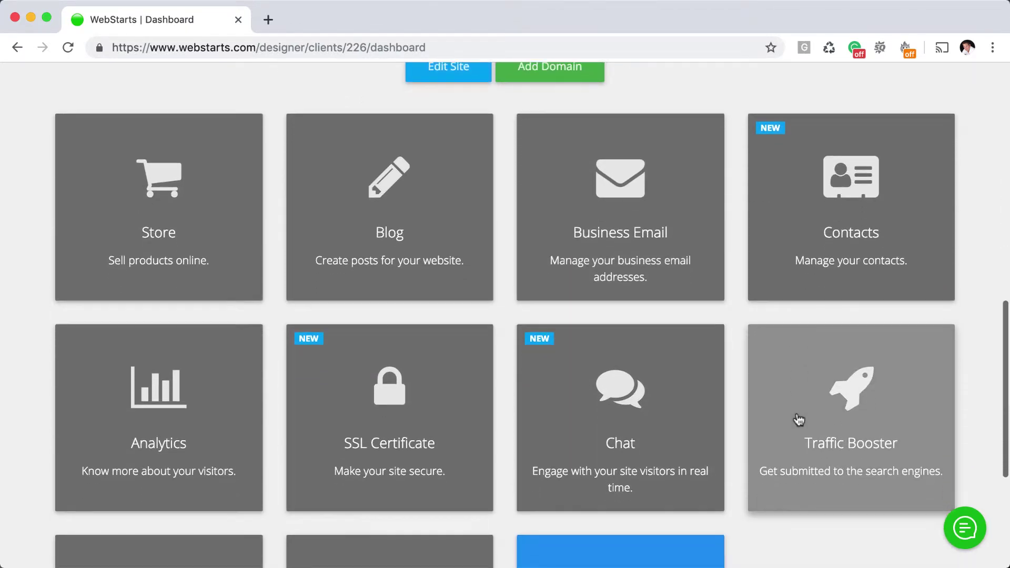
click(158, 237)
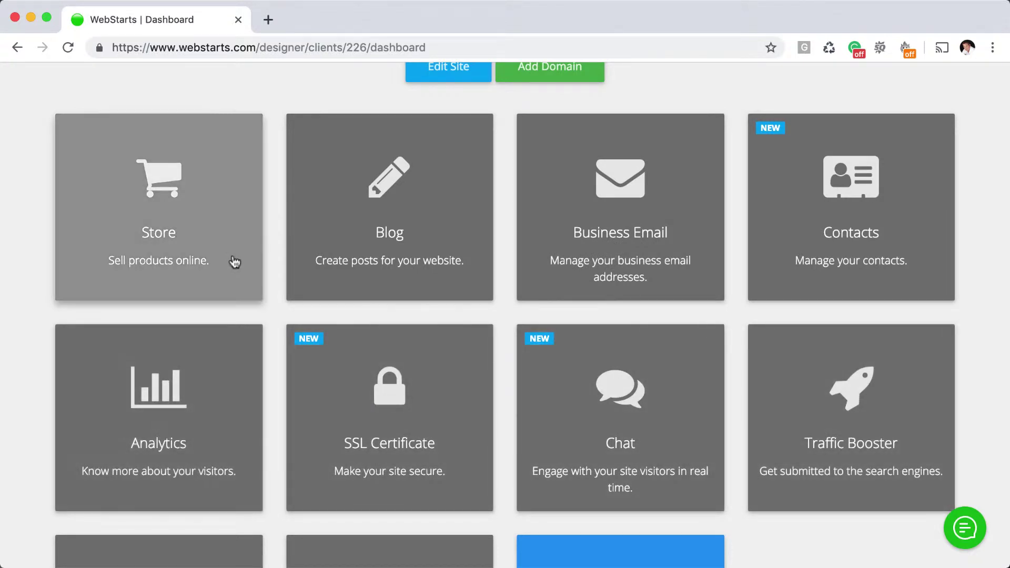
scroll(879, 292, up, 5)
scroll(878, 299, up, 5)
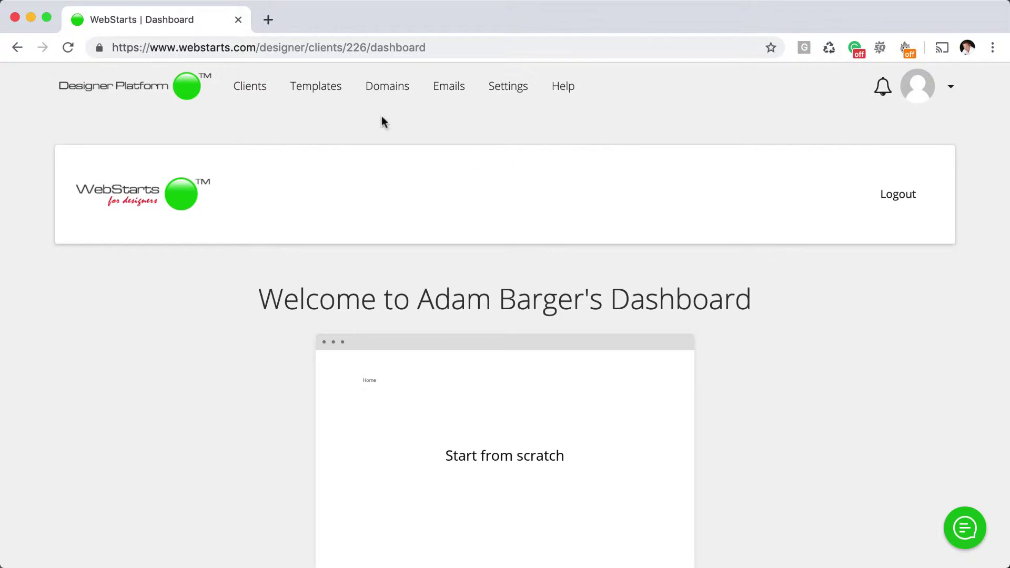
Step: On Manage Templates, view Build A Template's Site to Copy options, then cancel without creating one
click(316, 86)
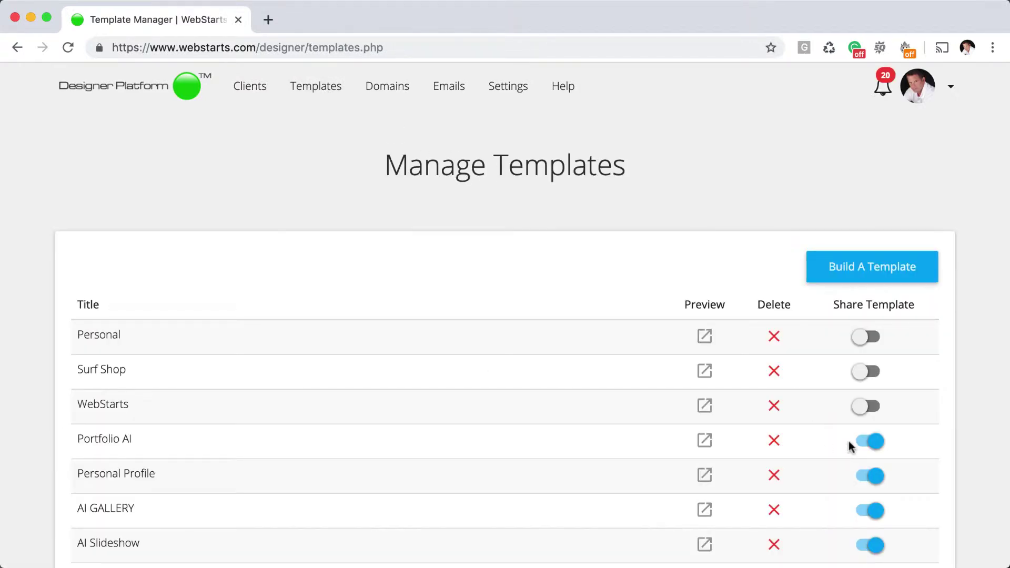
click(884, 266)
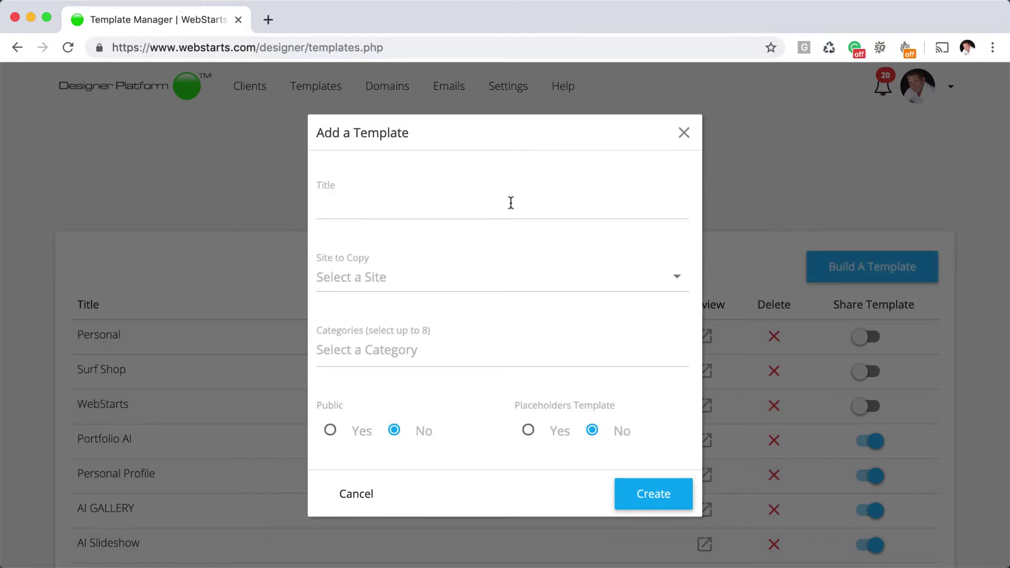
click(477, 283)
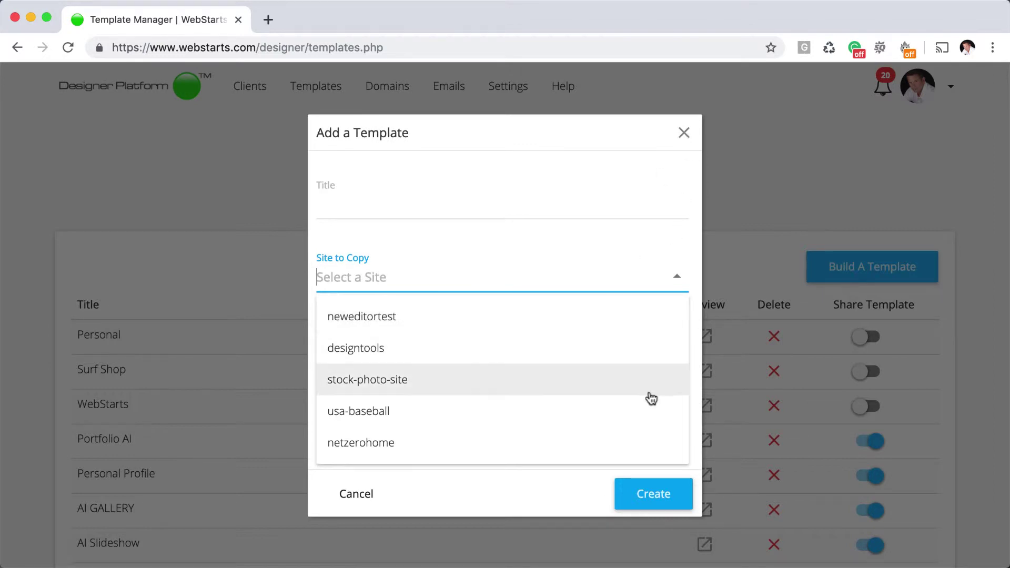
click(537, 517)
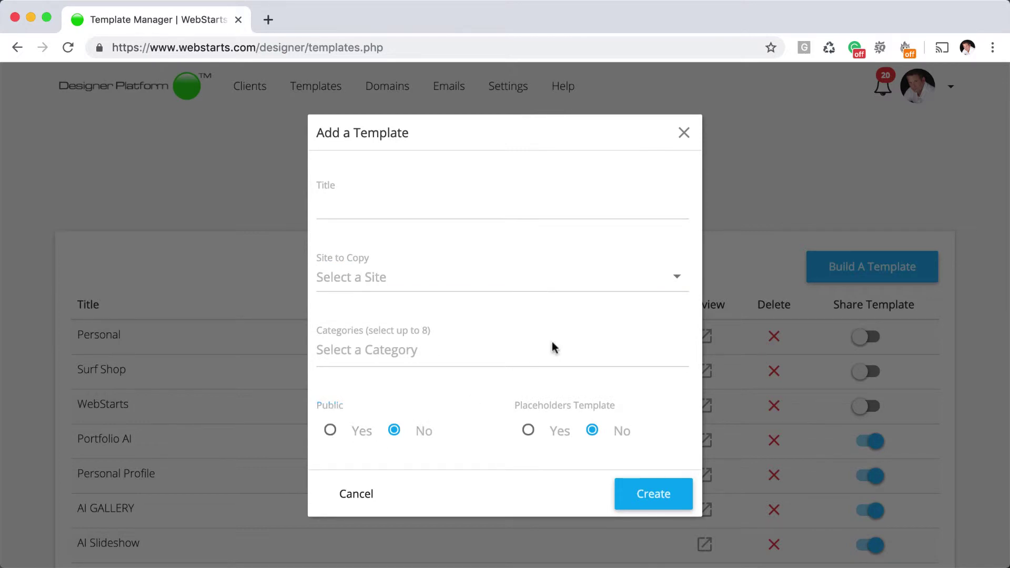
click(684, 132)
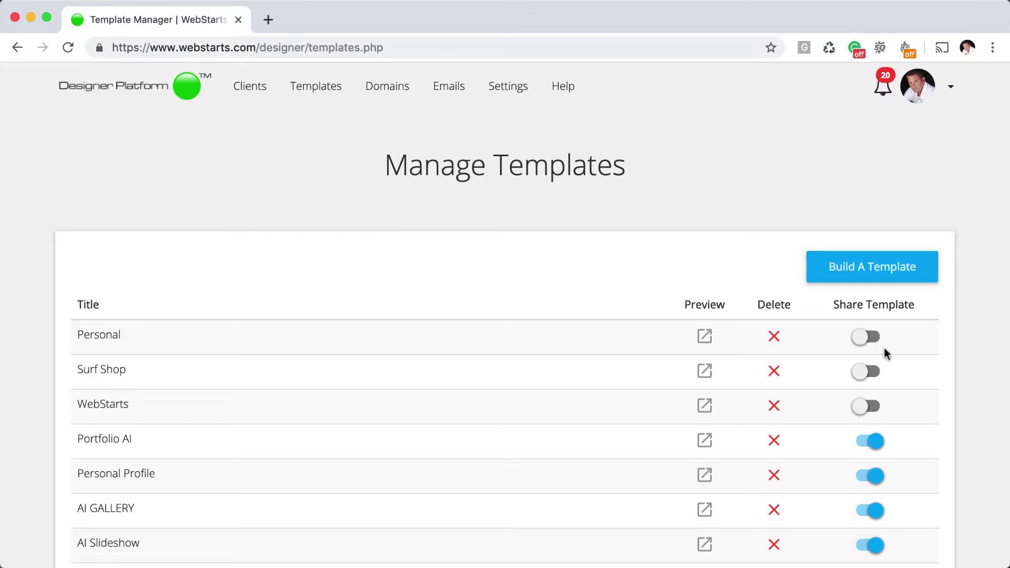
Step: View phenomflorida.com's domain details and its Point To Site options, keeping neweditortest
click(395, 93)
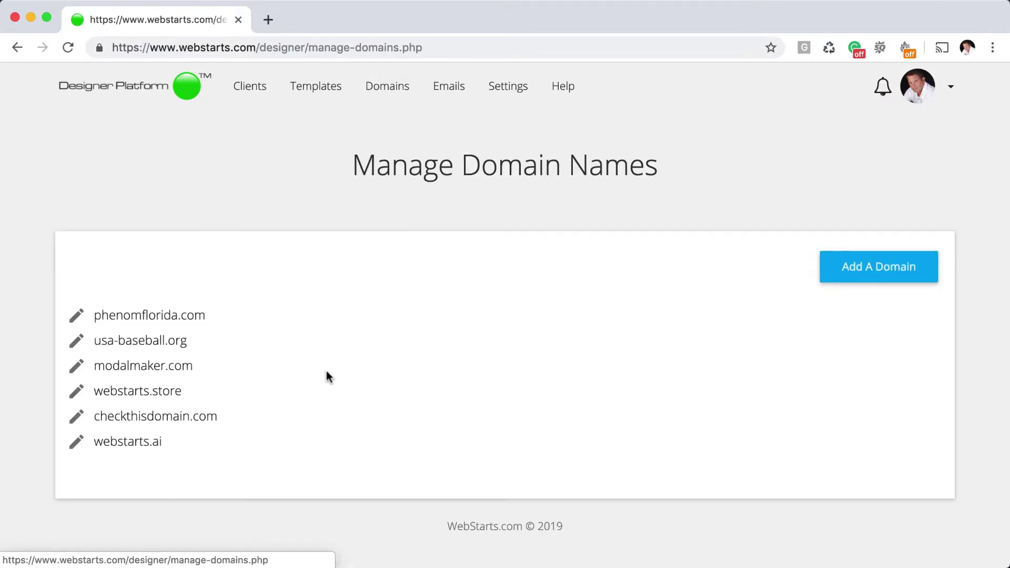
click(77, 318)
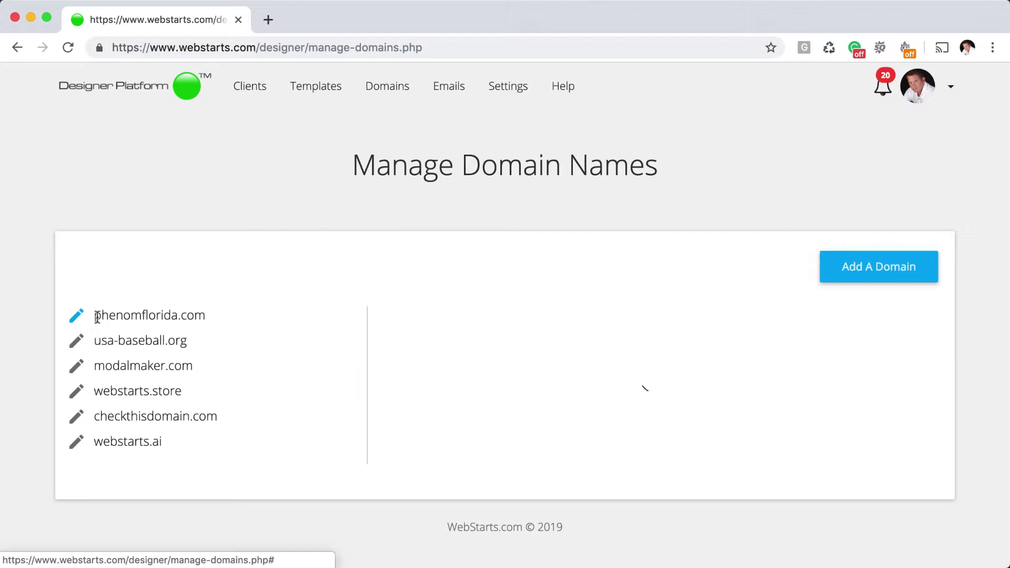
click(485, 423)
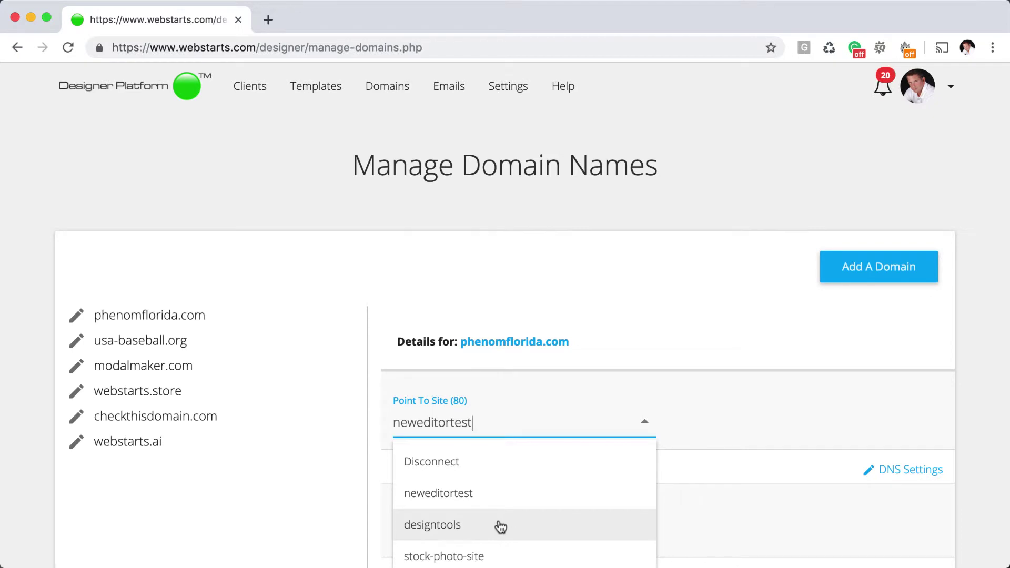
click(596, 286)
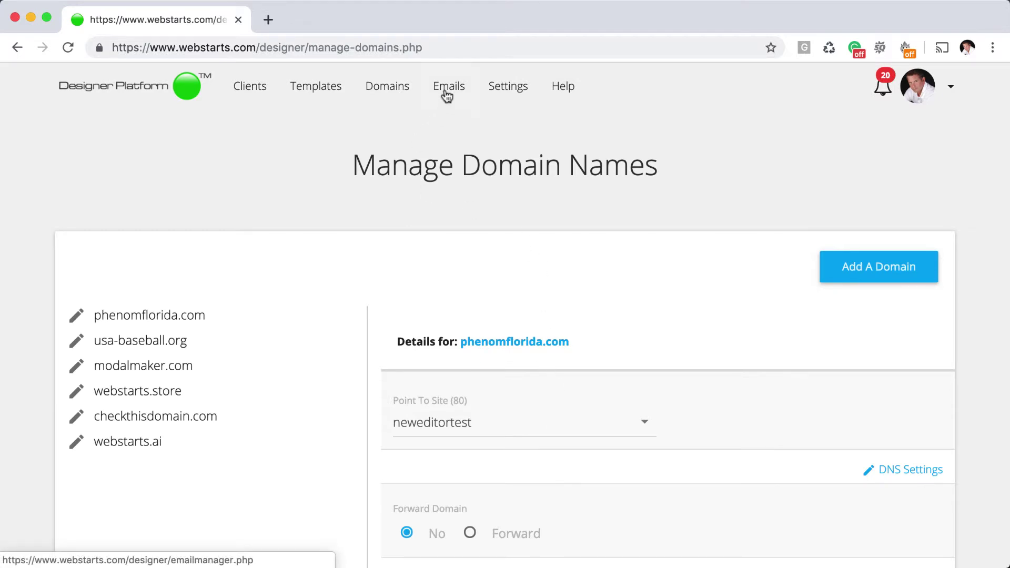
Step: In designer Settings, preview and close the manage.phenomflorida.com client login page
click(504, 89)
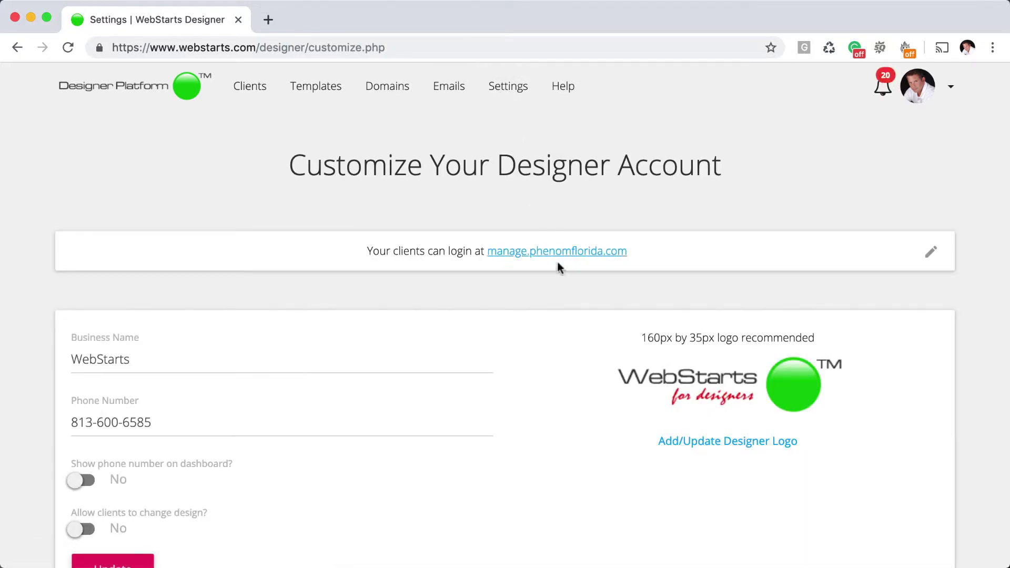
click(932, 252)
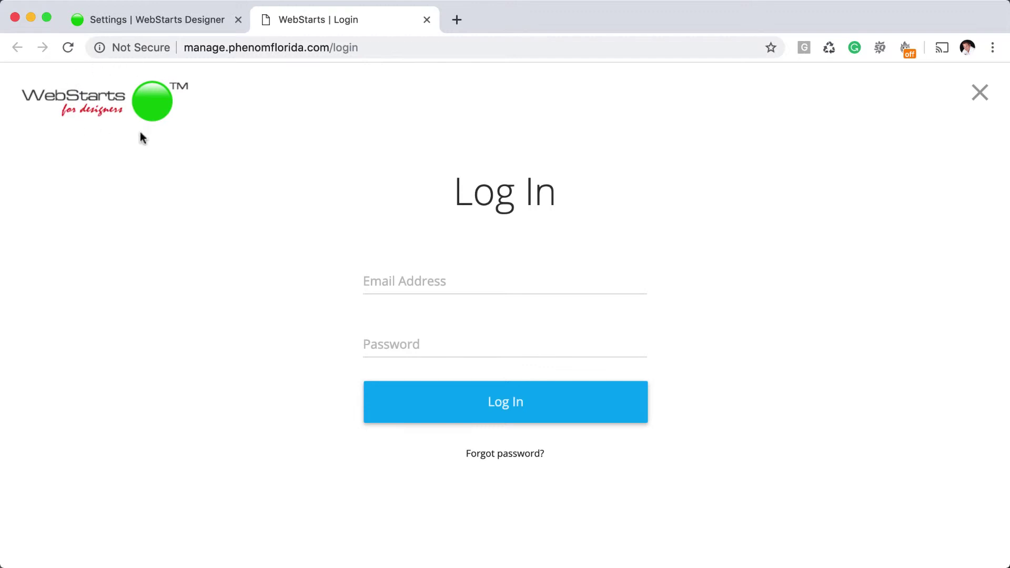
click(427, 20)
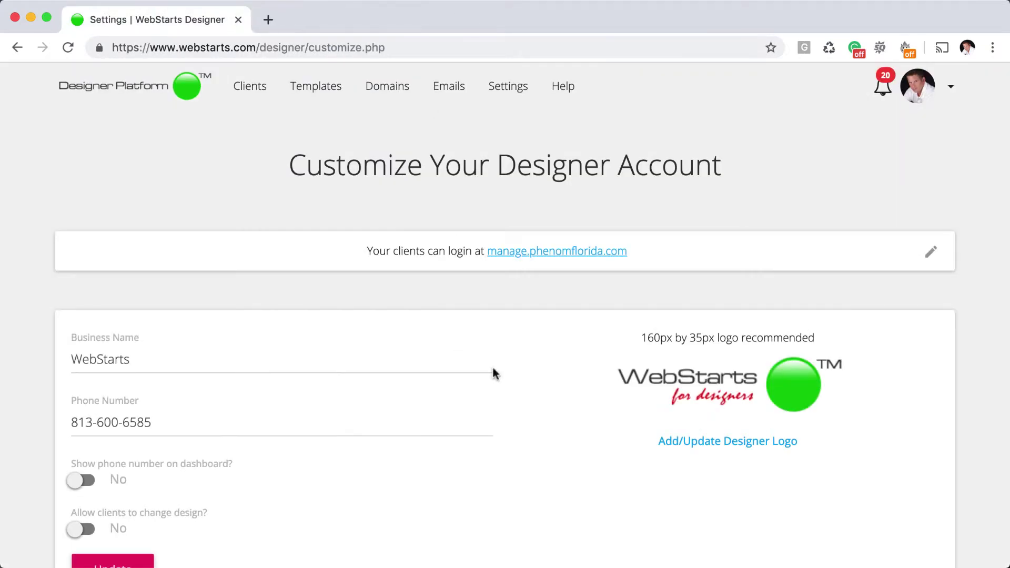
scroll(793, 486, down, 3)
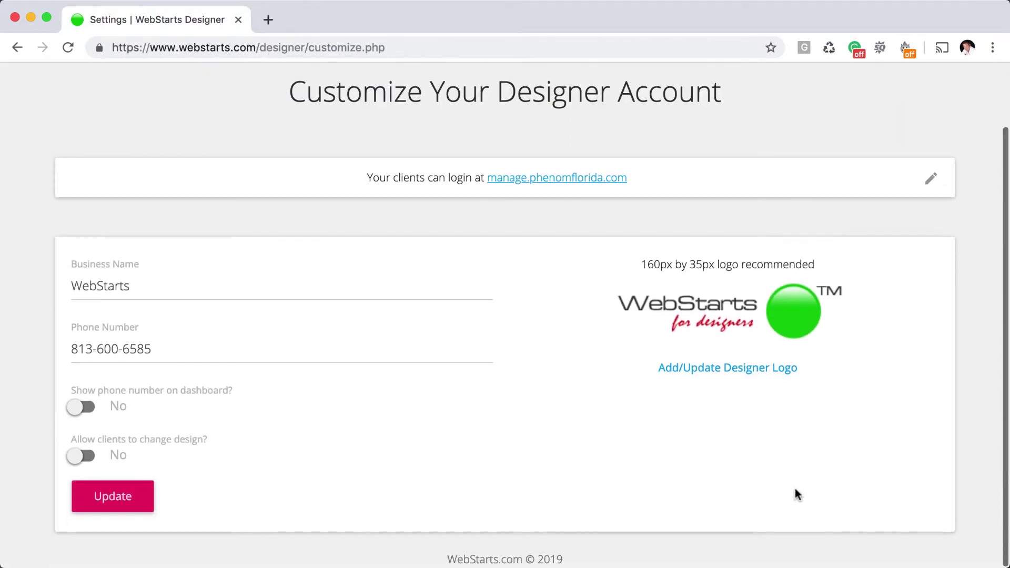
click(781, 378)
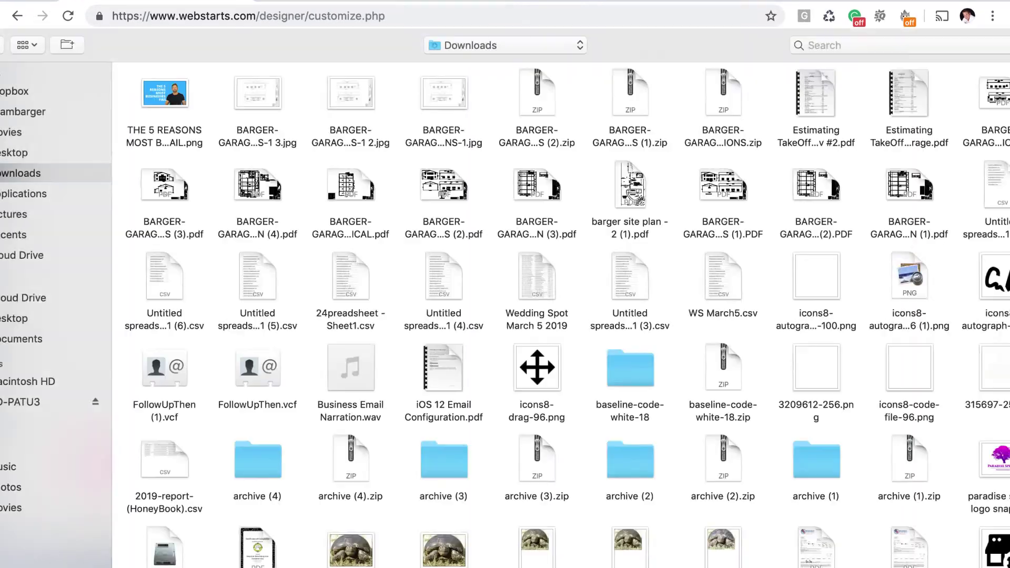
key(Escape)
click(170, 293)
click(189, 353)
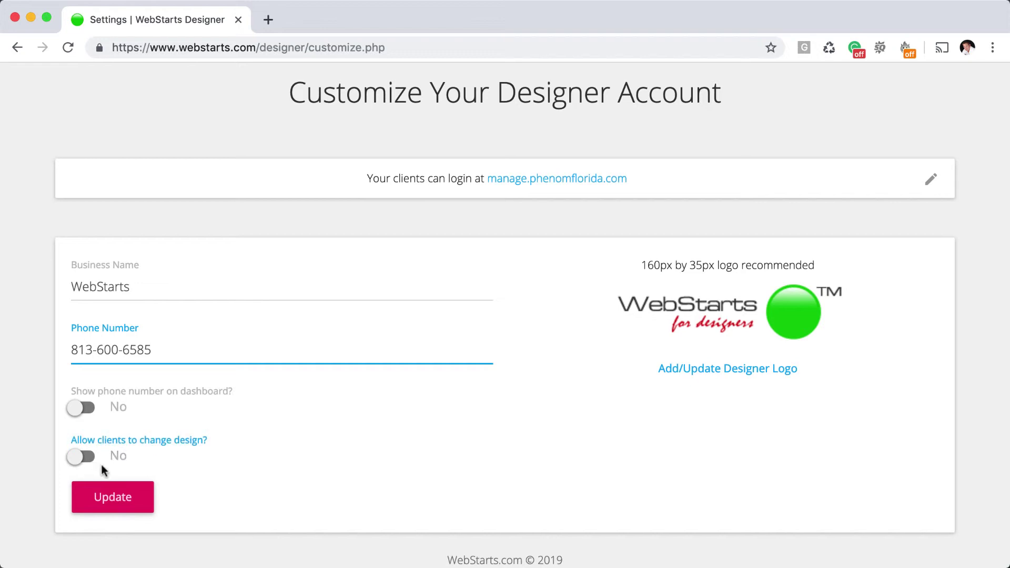
Step: Save the designer account settings with Update and return to the Clients list
click(111, 498)
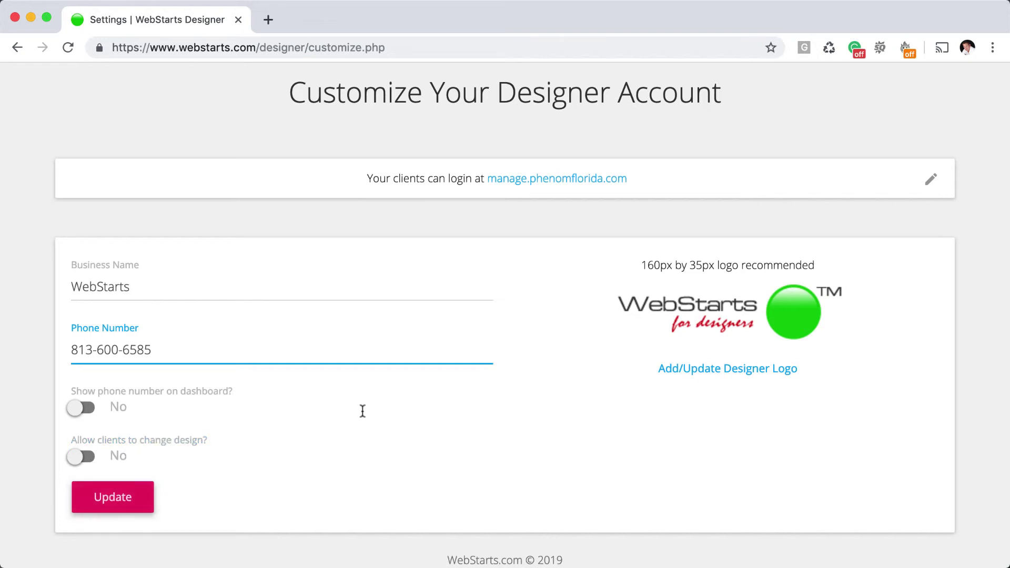
scroll(361, 408, up, 3)
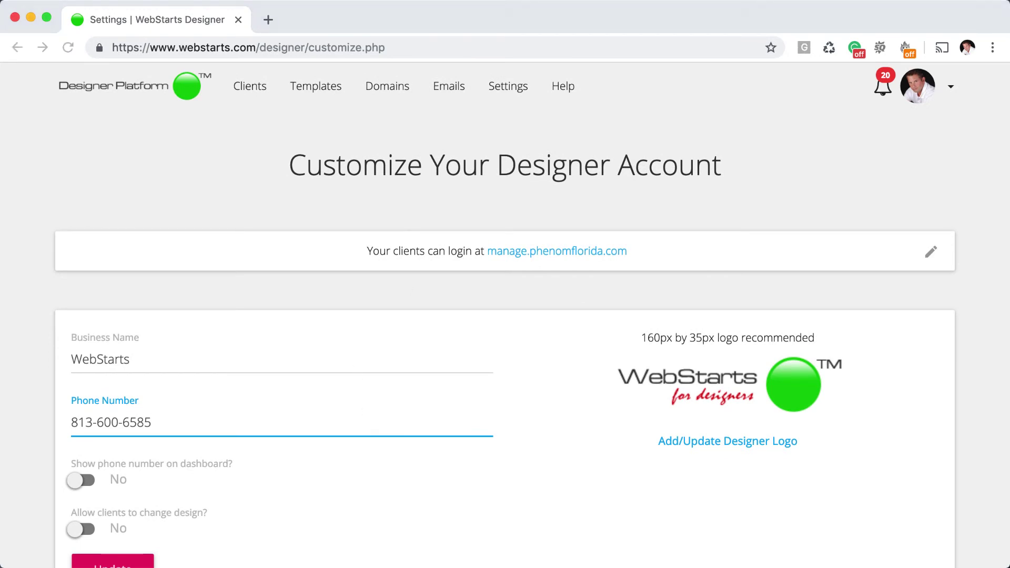
click(249, 86)
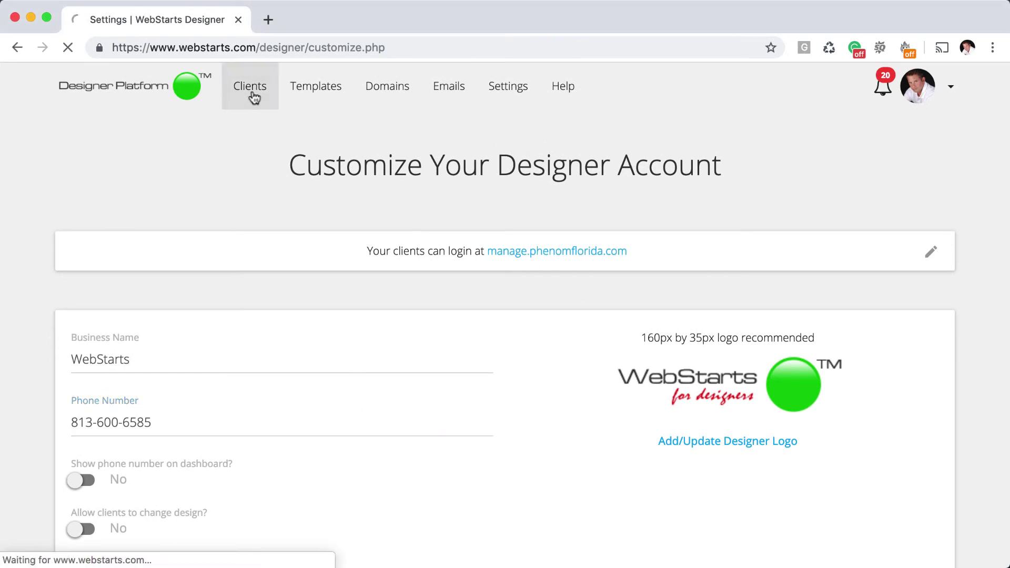